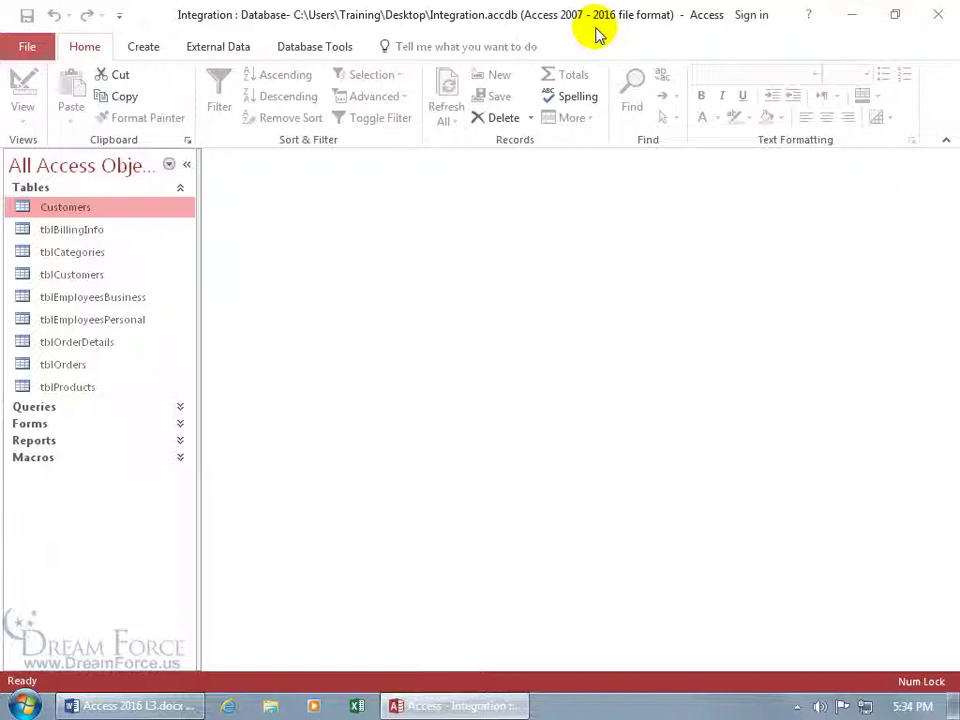
Select Access 2002-2003 Database (*.mdb) among the Save As database file types
{"action": "left_click", "coordinate": [33, 50]}
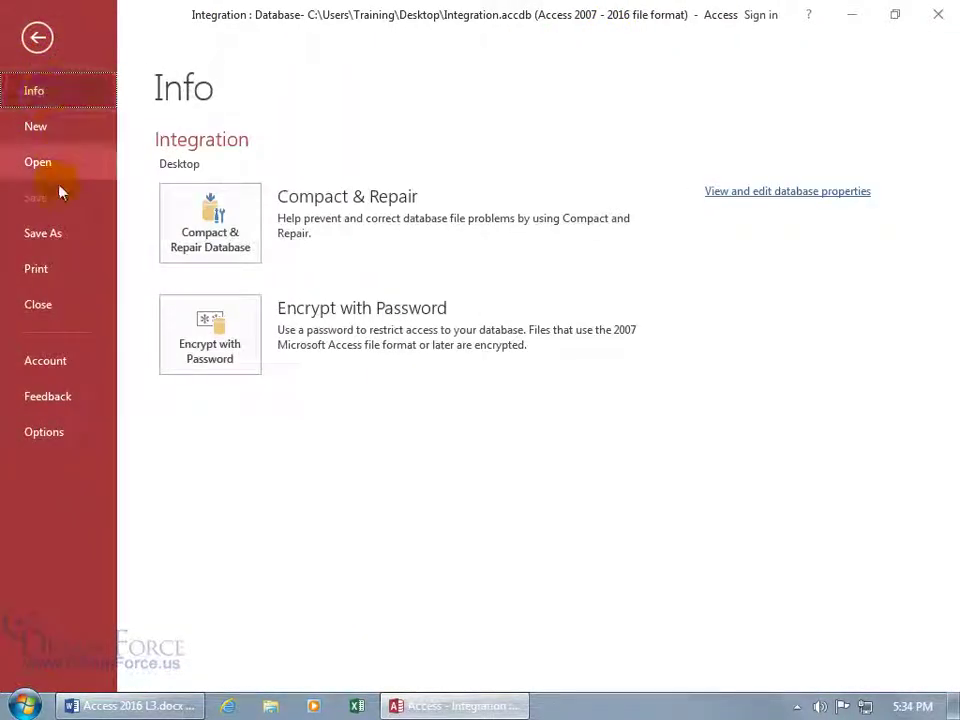
{"action": "left_click", "coordinate": [58, 238]}
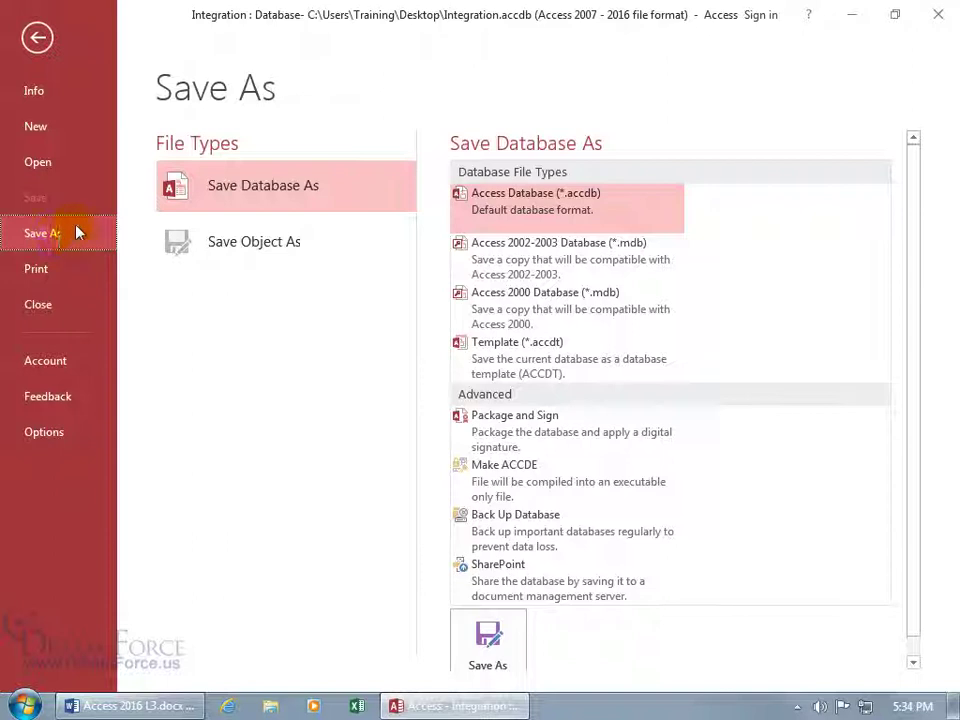
{"action": "left_click", "coordinate": [586, 256]}
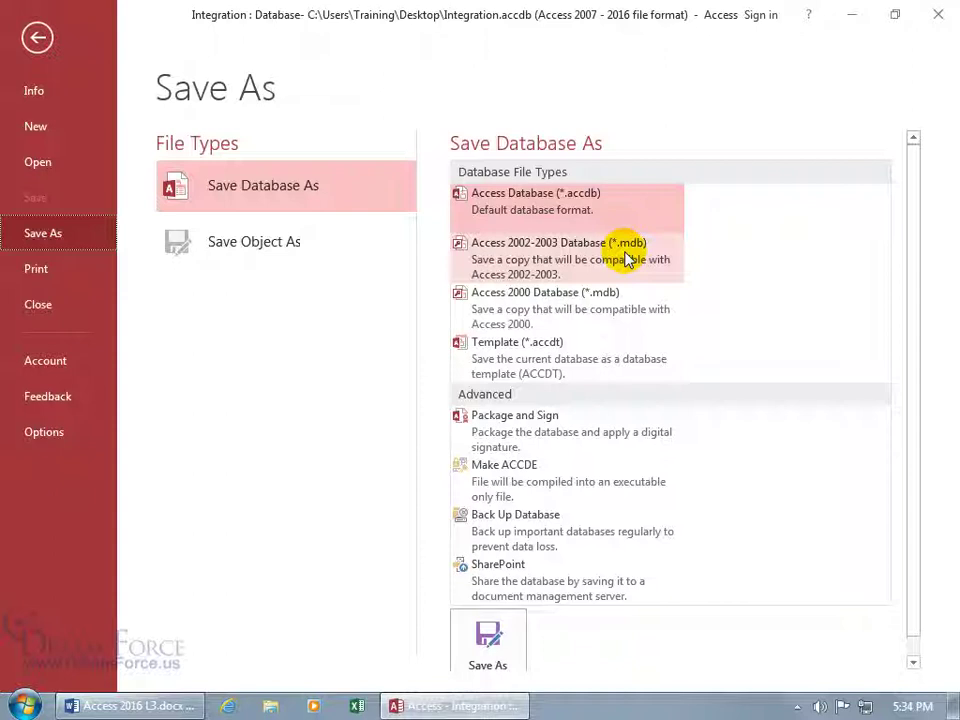
Try saving an .mdb copy, then dismiss the incompatible-features warning about attachments
{"action": "left_click", "coordinate": [551, 260]}
{"action": "left_click", "coordinate": [495, 640]}
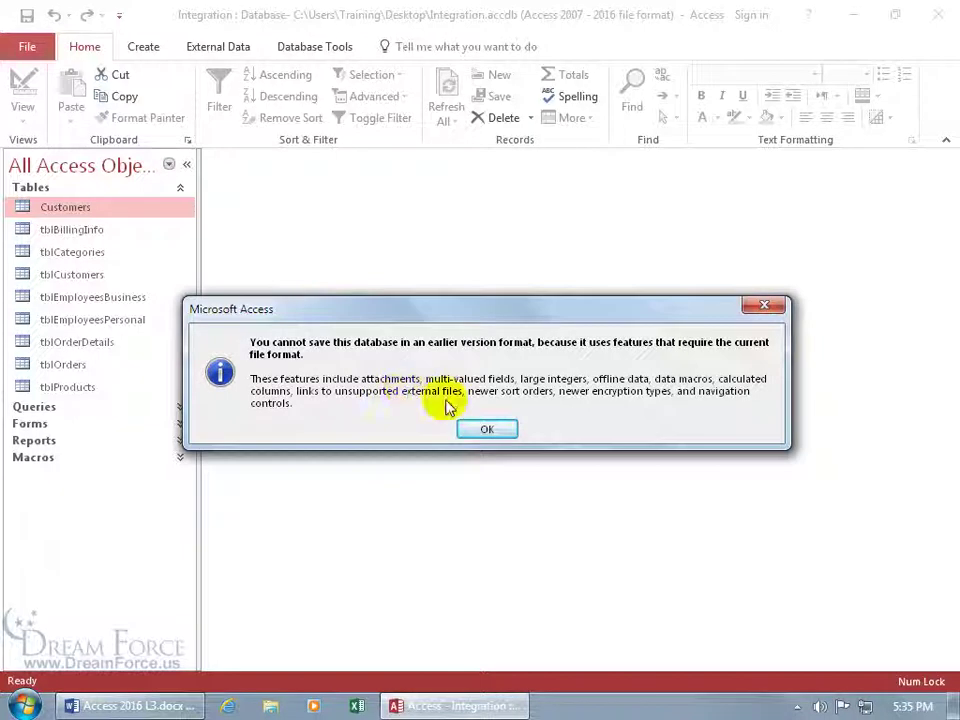
{"action": "left_click", "coordinate": [485, 429]}
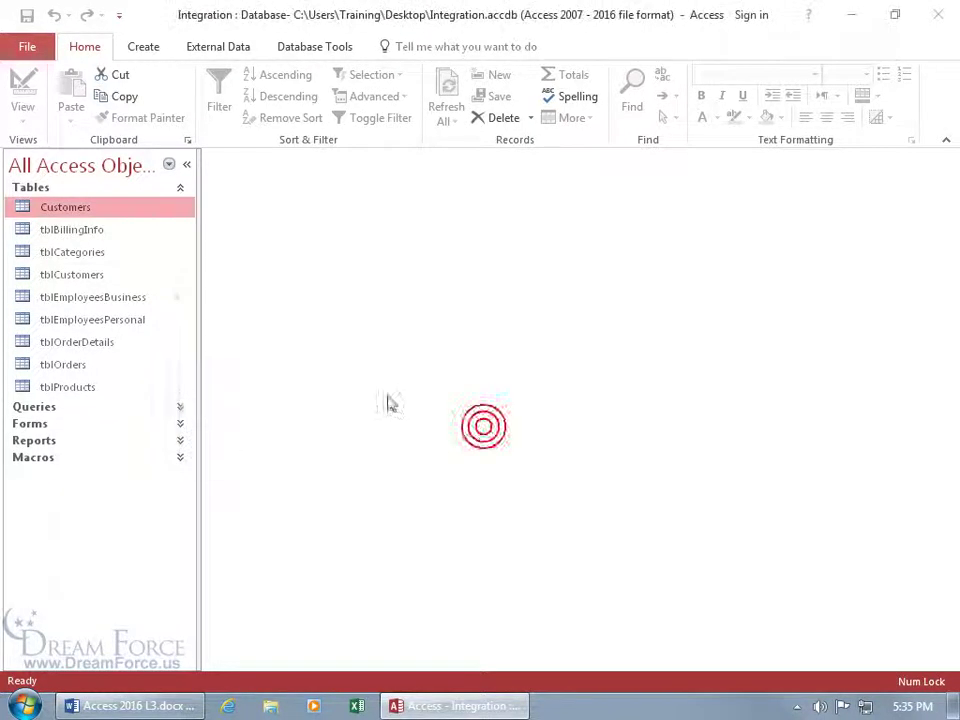
Open the Customers table in Design View
{"action": "double_click", "coordinate": [72, 207]}
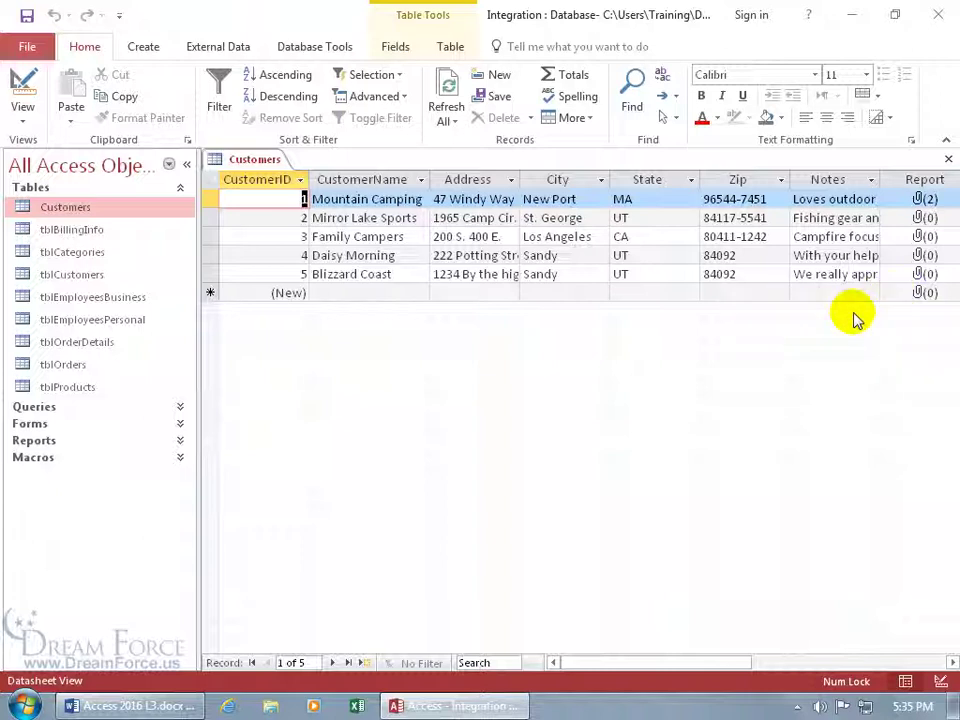
{"action": "right_click", "coordinate": [245, 162]}
{"action": "left_click", "coordinate": [288, 246]}
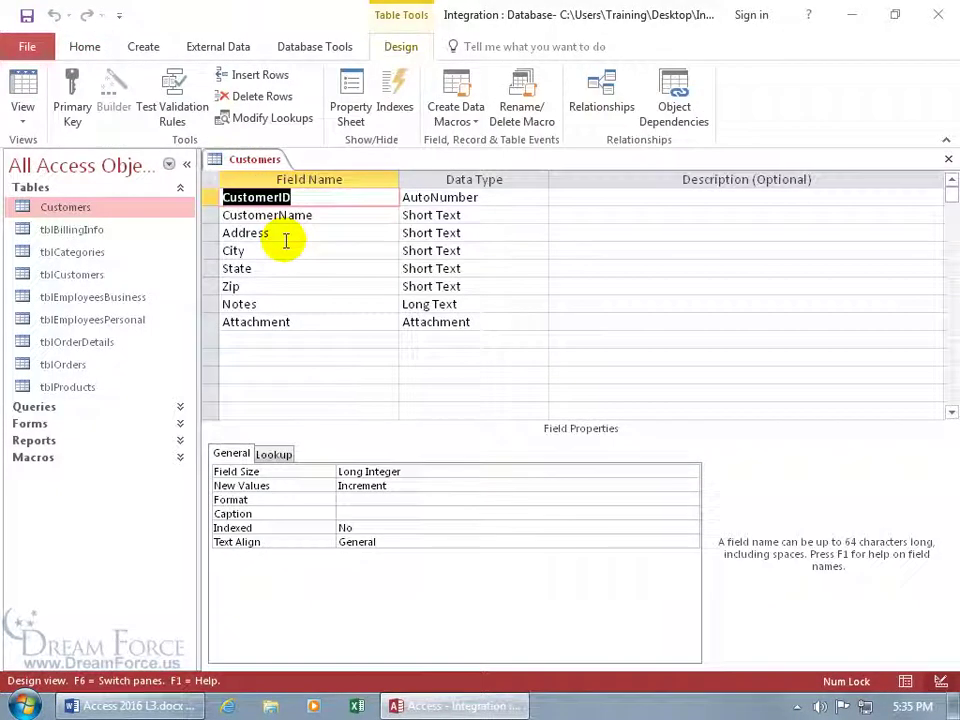
Delete the Attachment field row, then close Customers and save the changes
{"action": "right_click", "coordinate": [208, 322]}
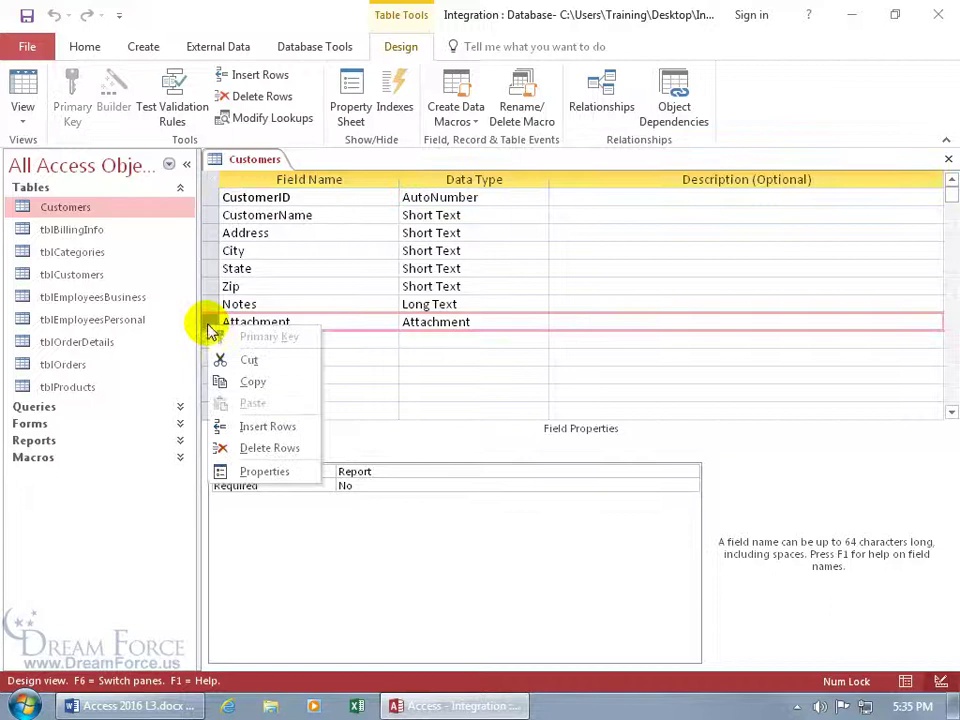
{"action": "left_click", "coordinate": [258, 448]}
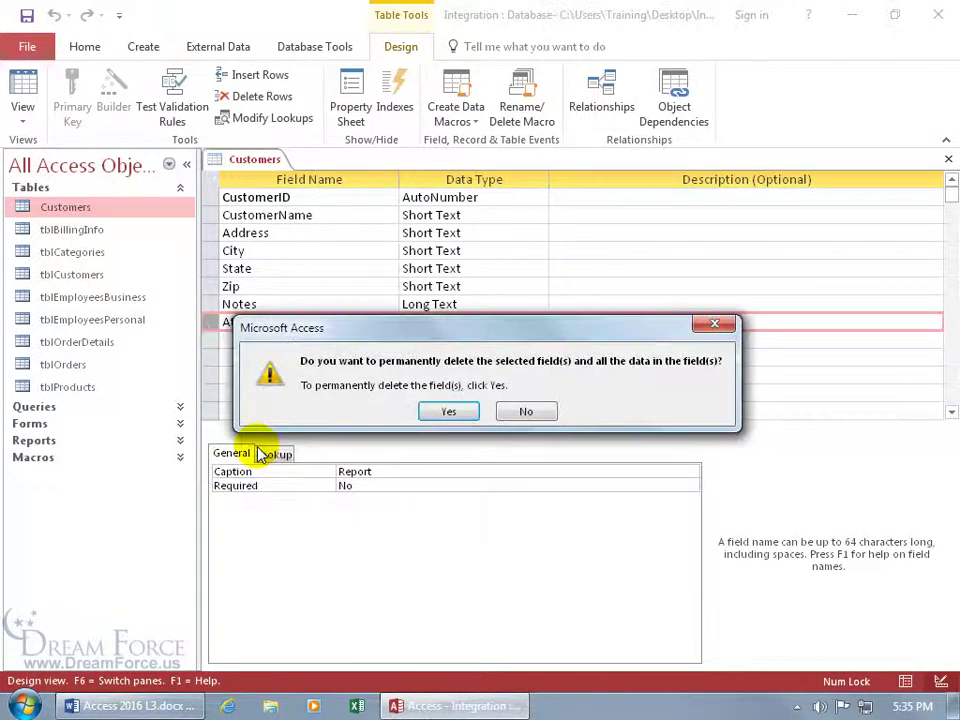
{"action": "left_click", "coordinate": [447, 412]}
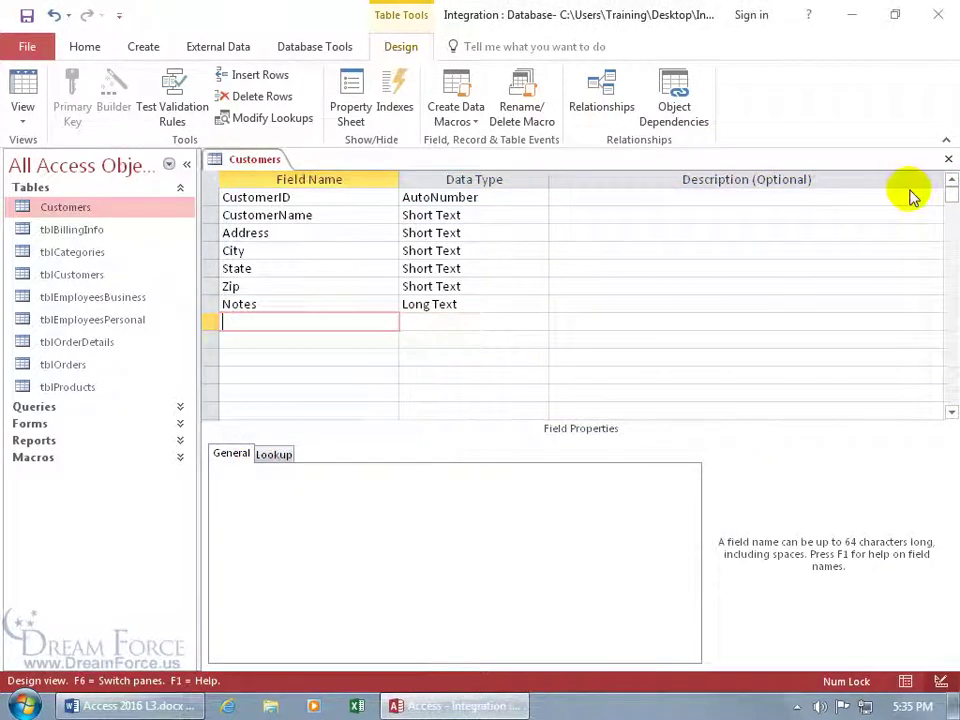
{"action": "left_click", "coordinate": [947, 162]}
{"action": "left_click", "coordinate": [410, 406]}
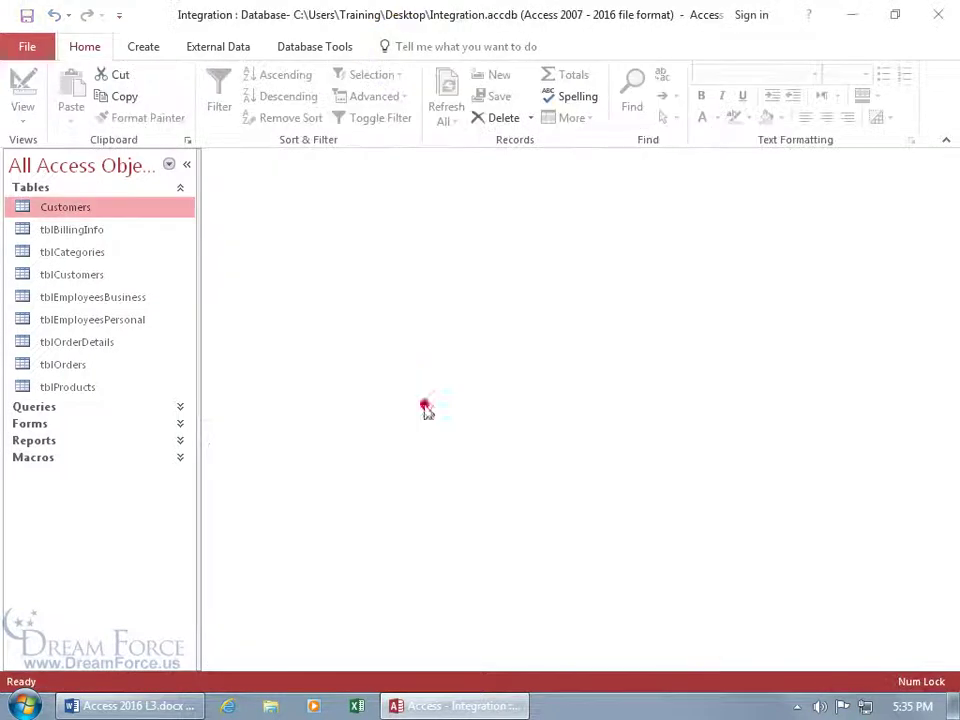
Save a 2002-2003 format copy named Integration.mdb to the Desktop
{"action": "left_click", "coordinate": [30, 47]}
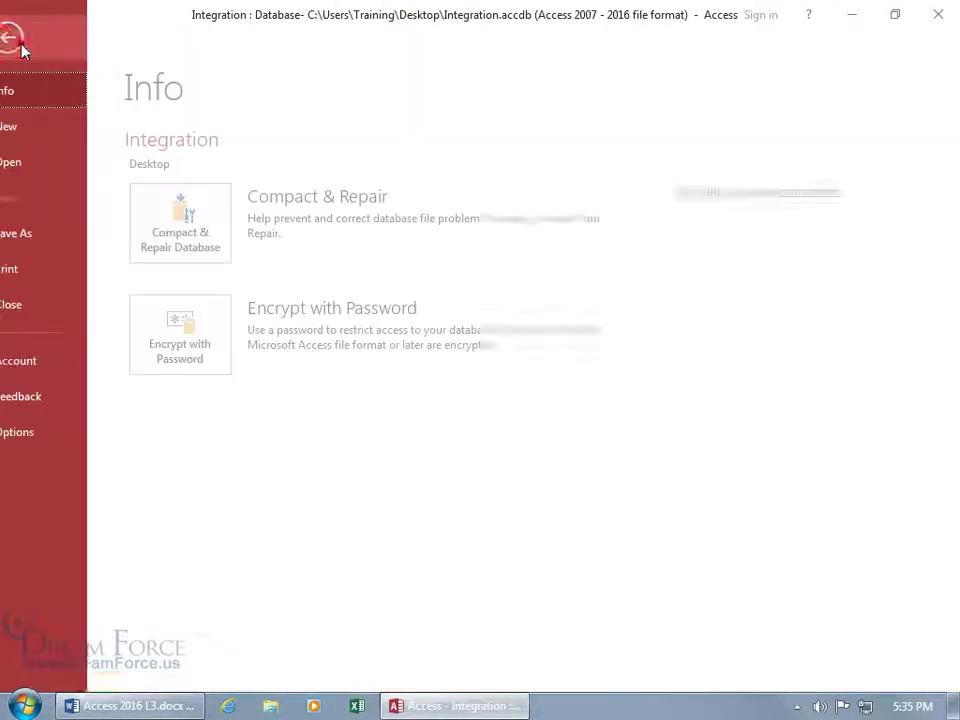
{"action": "left_click", "coordinate": [50, 238]}
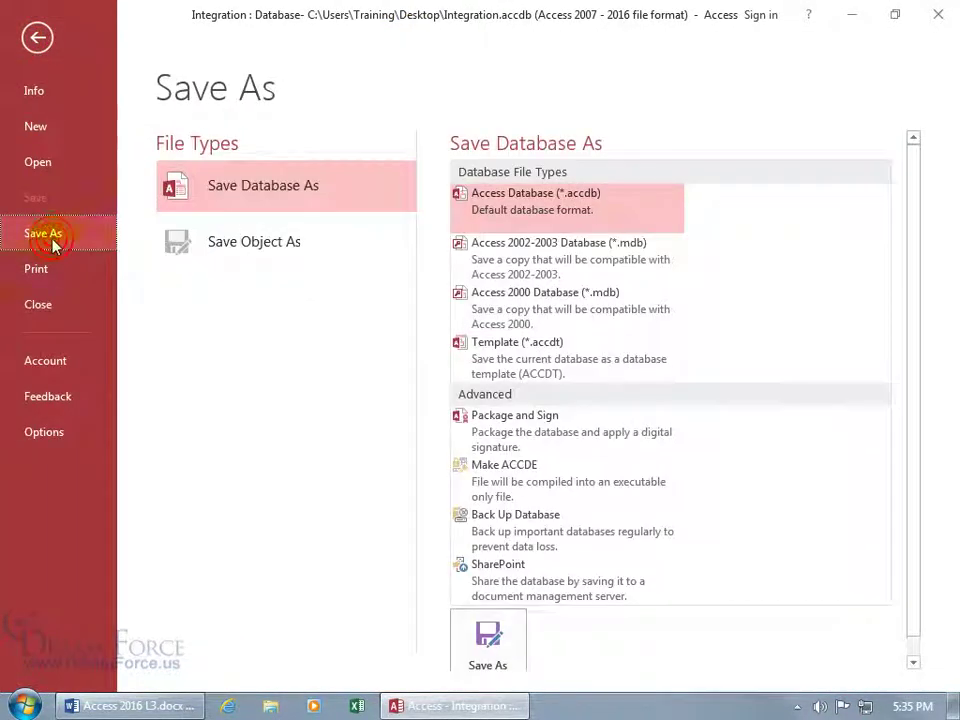
{"action": "left_click", "coordinate": [528, 262]}
{"action": "double_click", "coordinate": [529, 262]}
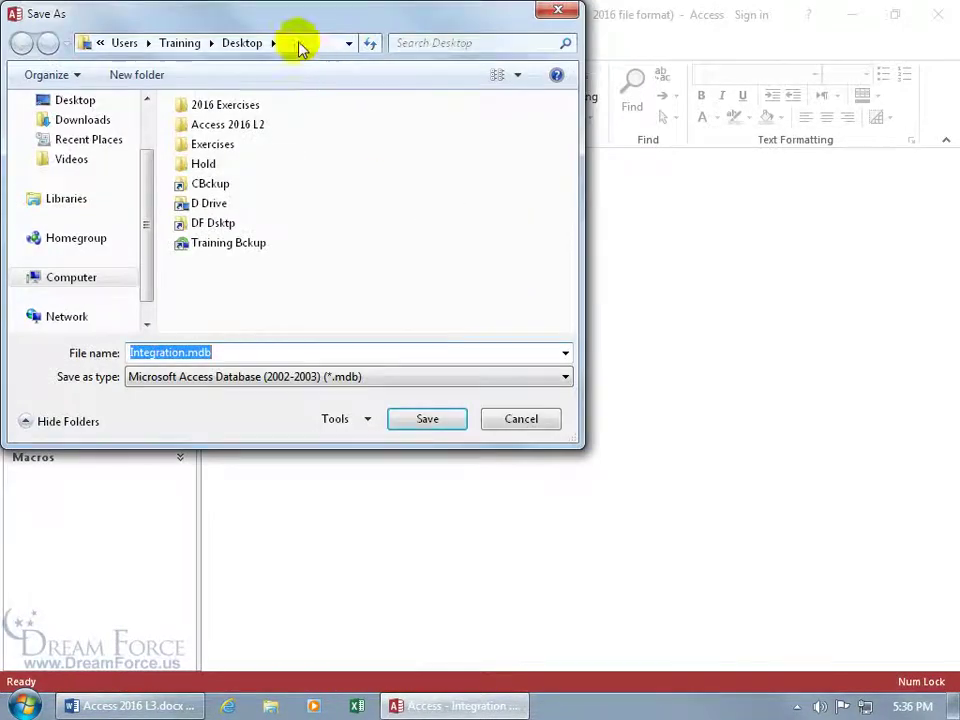
{"action": "left_click_drag", "start_coordinate": [283, 28], "coordinate": [418, 96]}
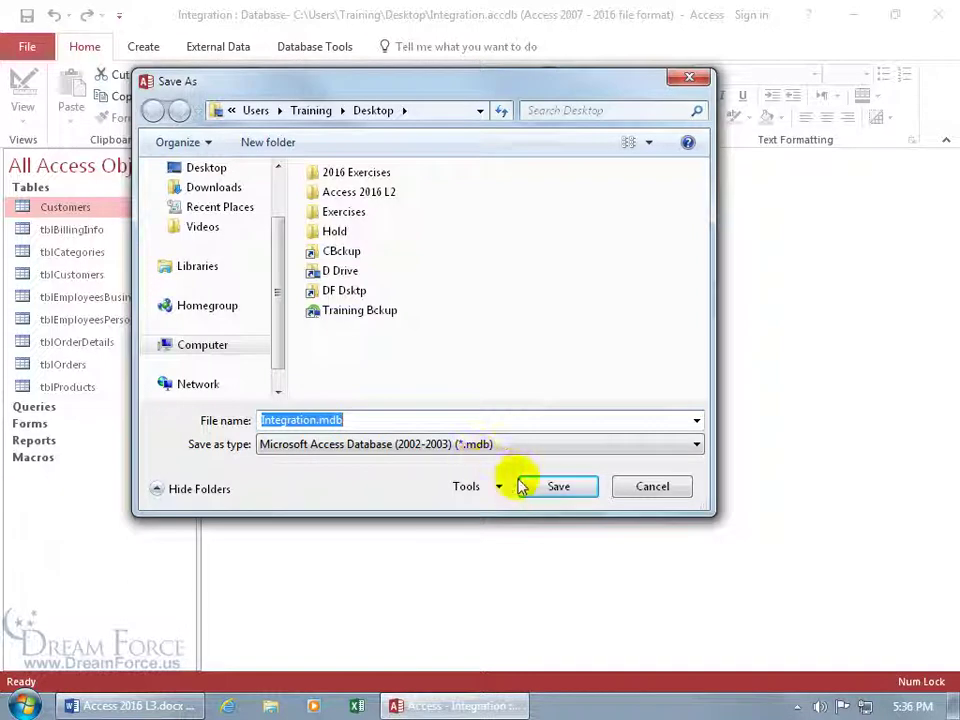
{"action": "left_click", "coordinate": [551, 490]}
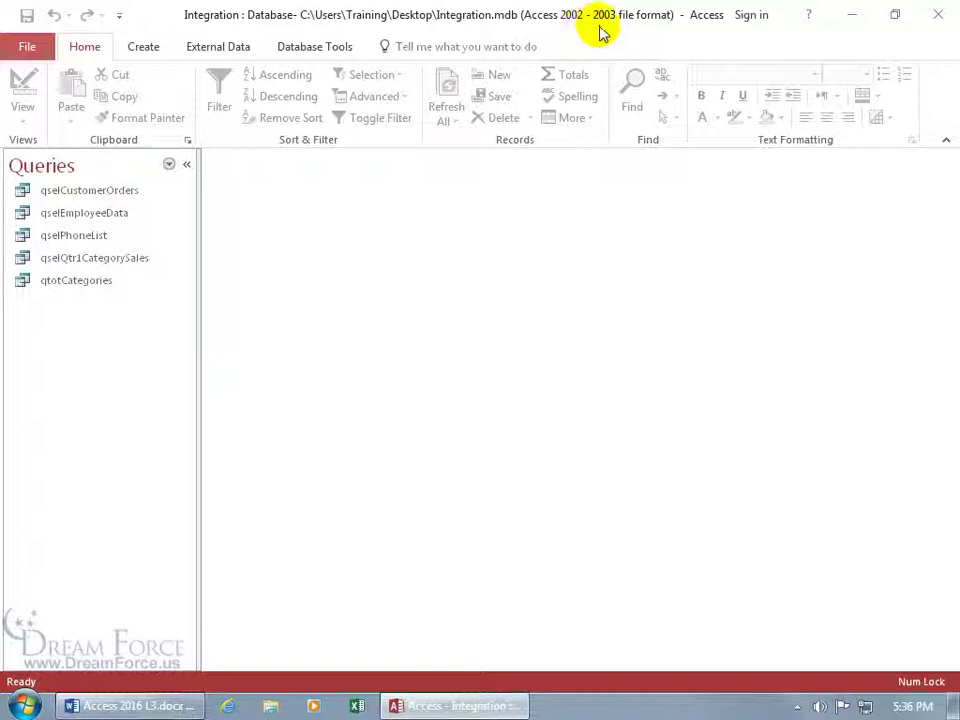
Close Access, place Integration.mdb beside Integration.accdb, and compare sizes (832 KB vs 972 KB)
{"action": "left_click", "coordinate": [938, 14]}
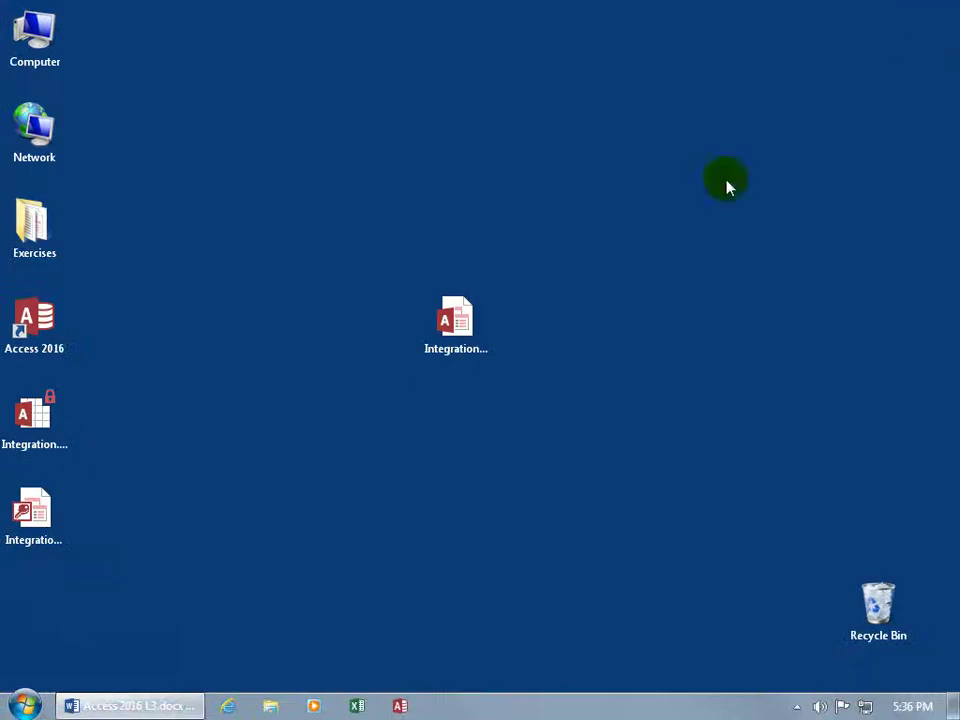
{"action": "mouse_move", "coordinate": [56, 522]}
{"action": "left_mouse_down"}
{"action": "mouse_move", "coordinate": [550, 368]}
{"action": "mouse_move", "coordinate": [544, 330]}
{"action": "mouse_move", "coordinate": [527, 356]}
{"action": "left_mouse_up"}
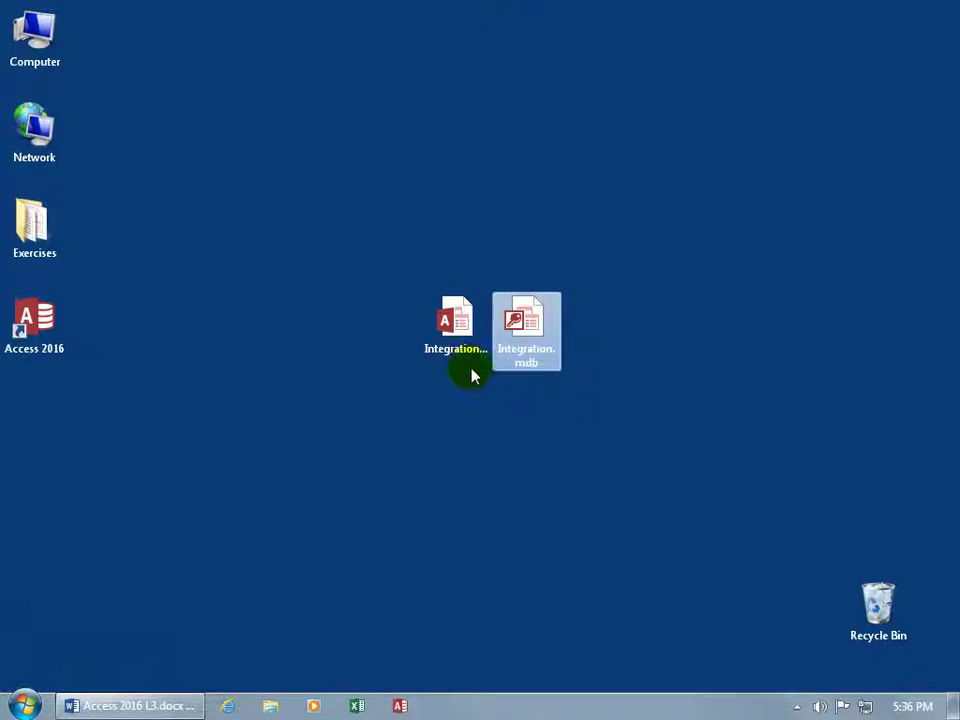
{"action": "left_click", "coordinate": [450, 325], "text": "ctrl"}
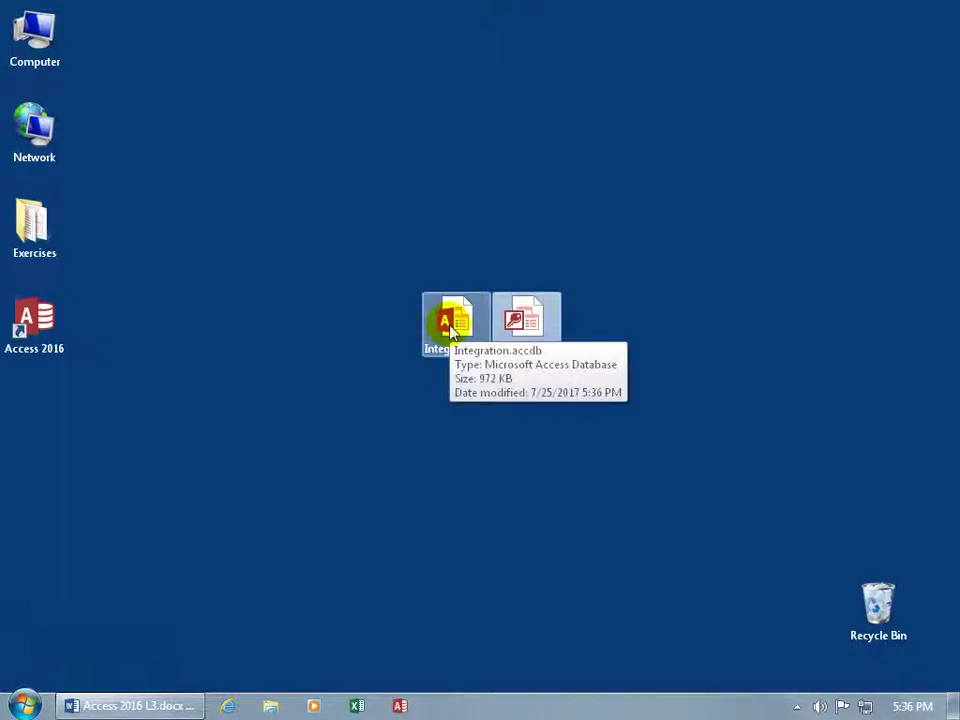
{"action": "left_click", "coordinate": [513, 328]}
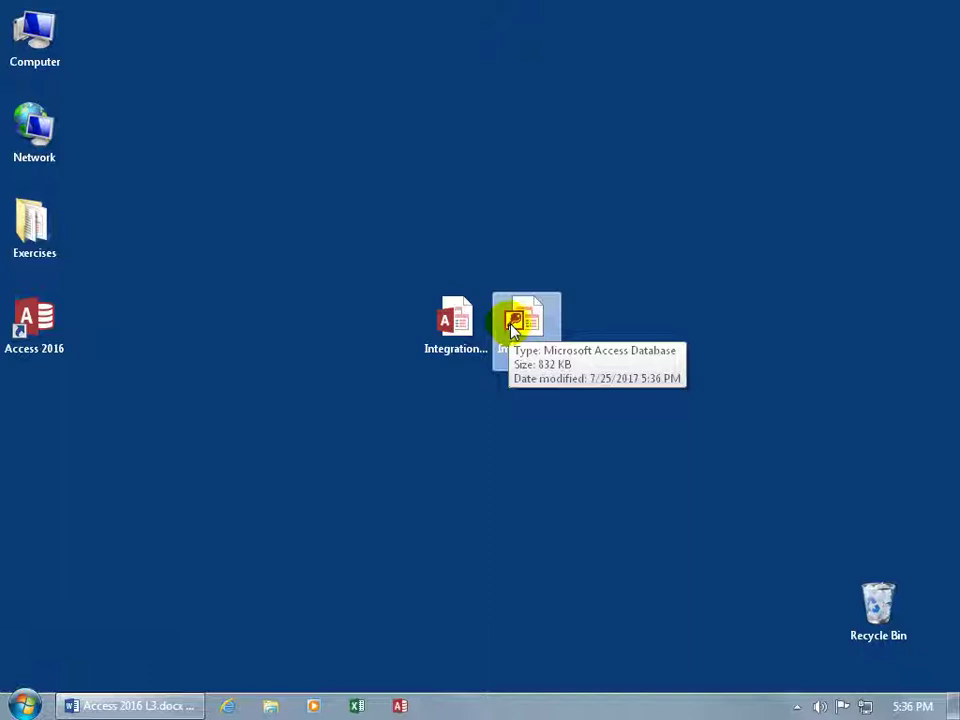
{"action": "left_click", "coordinate": [498, 364]}
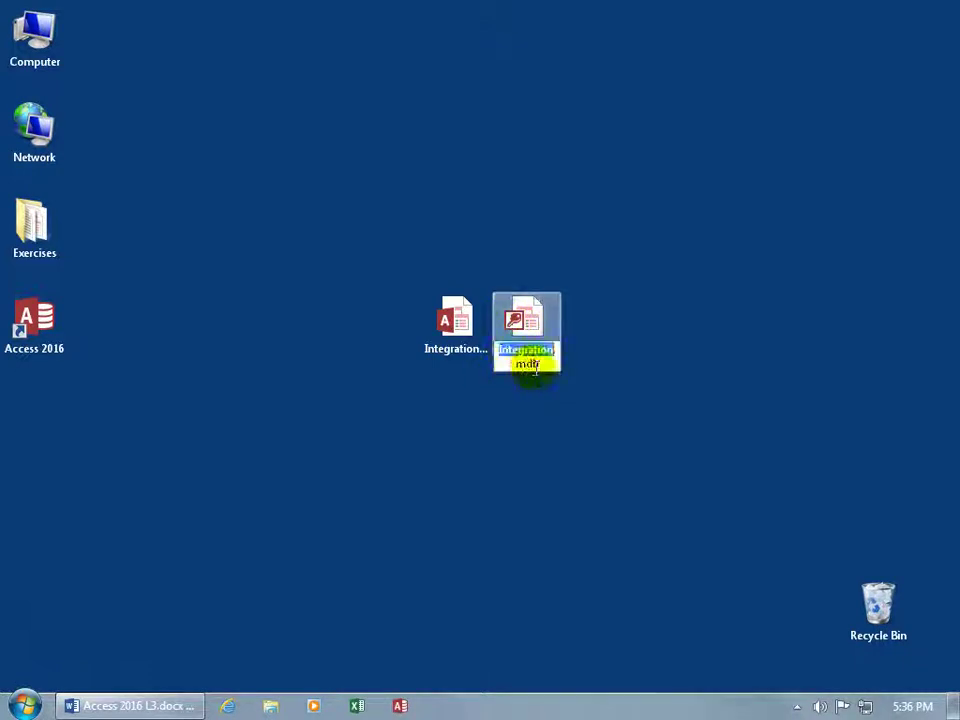
{"action": "left_click", "coordinate": [463, 360]}
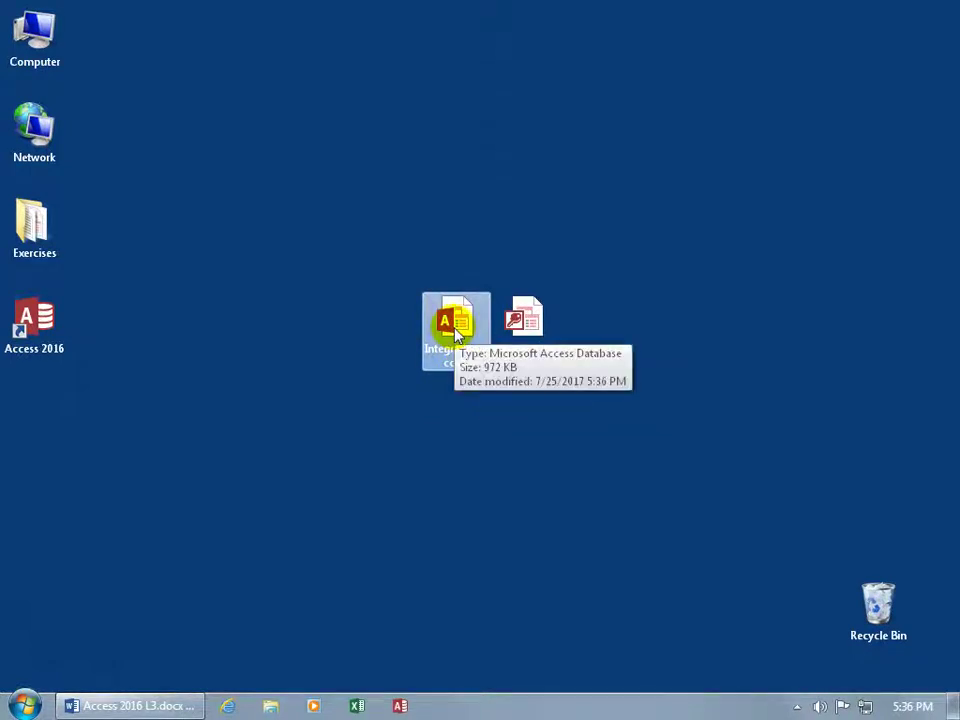
{"action": "left_click", "coordinate": [524, 325], "text": "ctrl"}
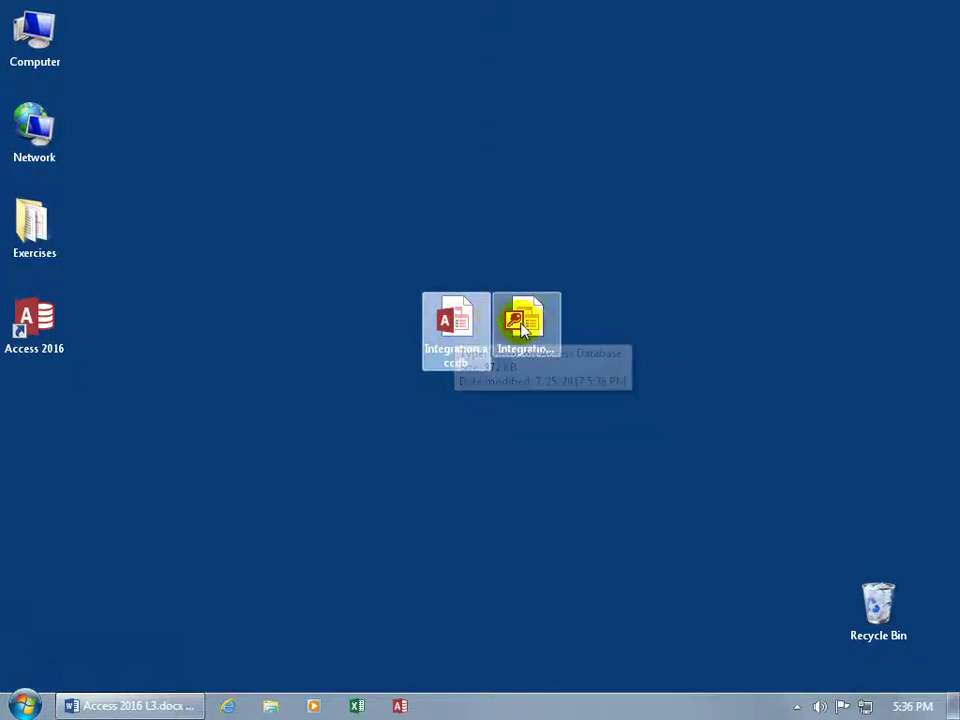